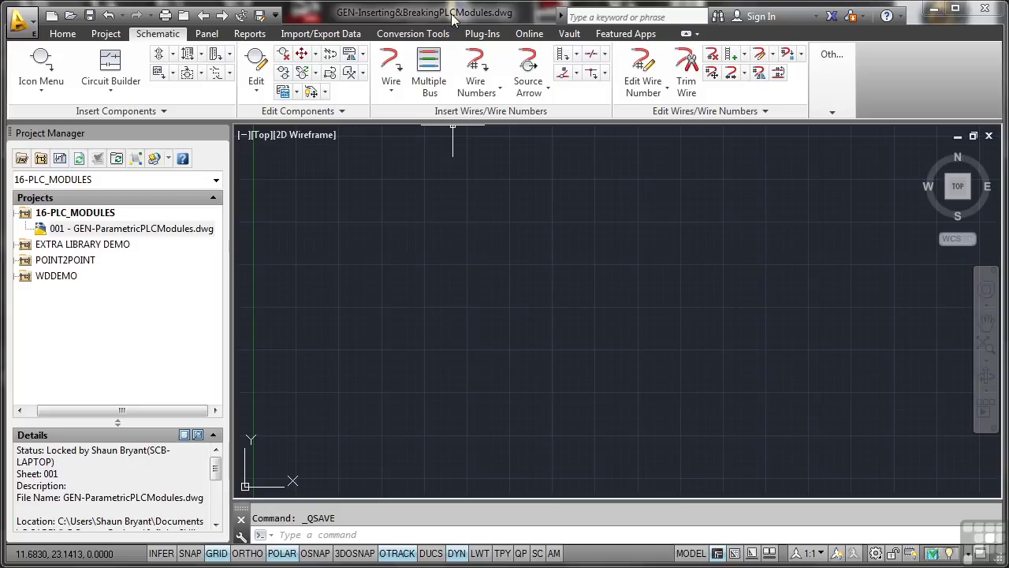
Step: Add the open GEN-Inserting&BreakingPLCModules drawing to 16-PLC_MODULES, applying project defaults
left_click(90, 213)
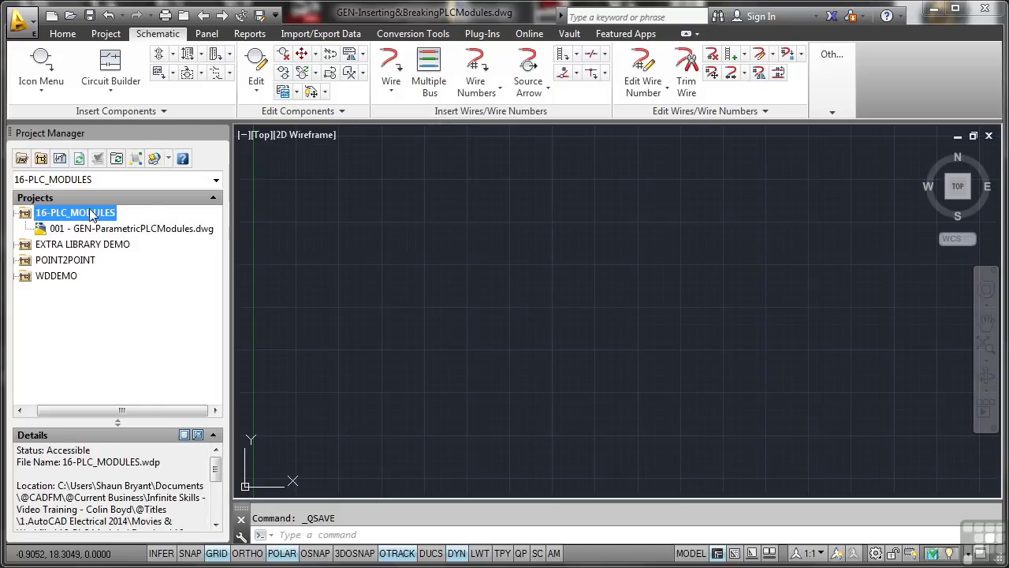
right_click(90, 213)
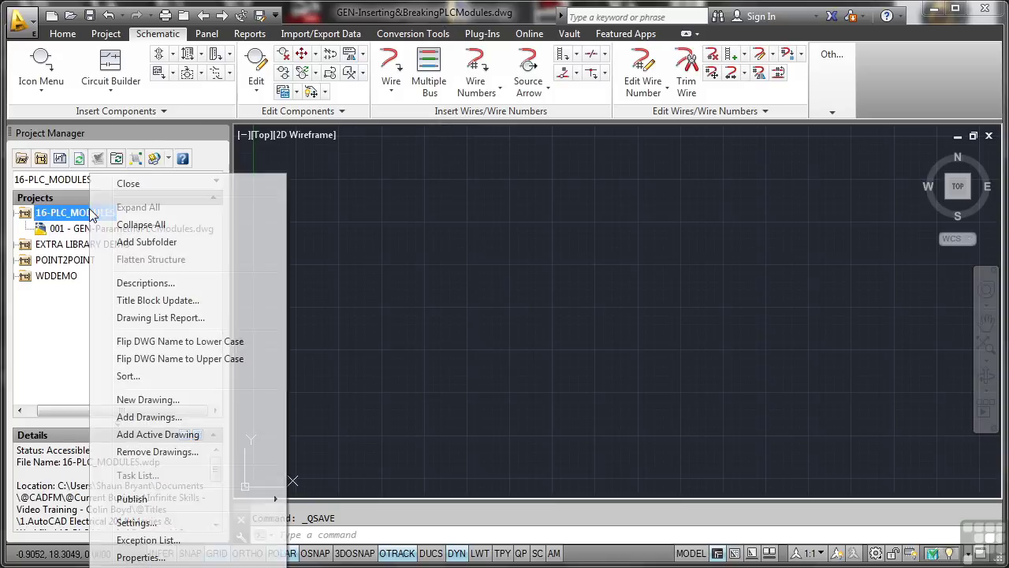
left_click(175, 434)
left_click(478, 325)
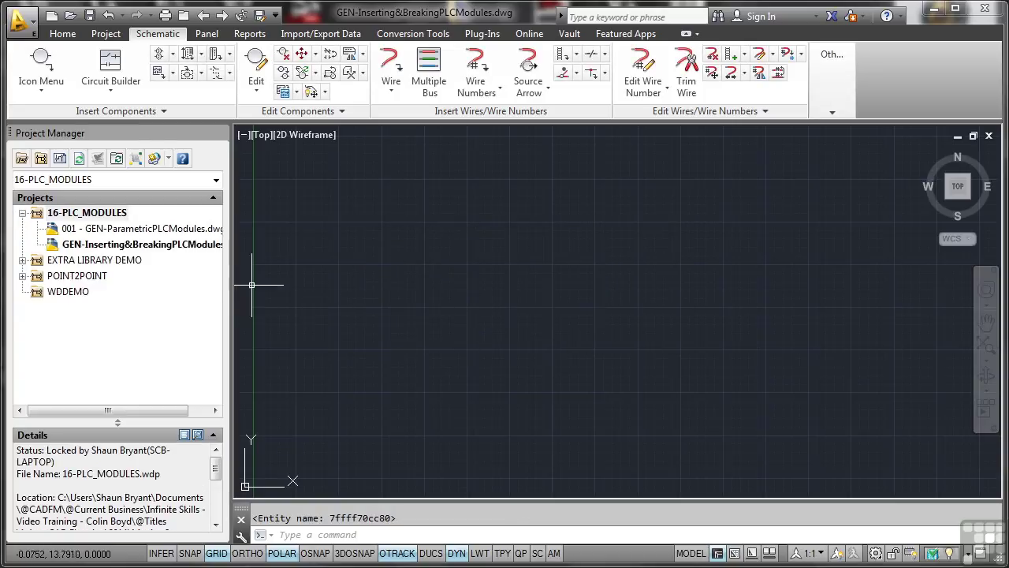
right_click(138, 245)
Step: Set the drawing's sheet number to 002, refresh the project list and widen the palette
mouse_move(177, 381)
left_click(279, 384)
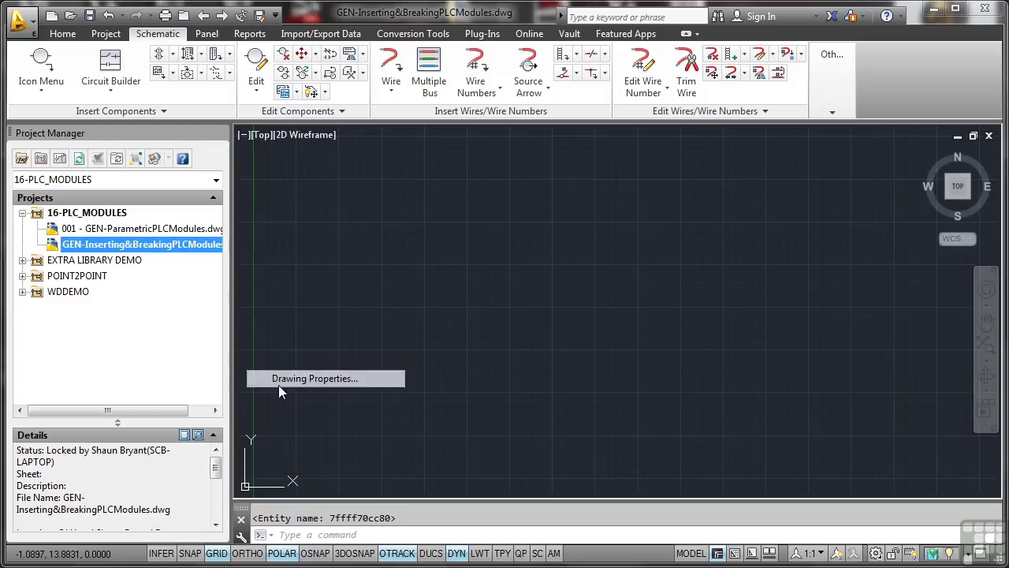
left_click(372, 409)
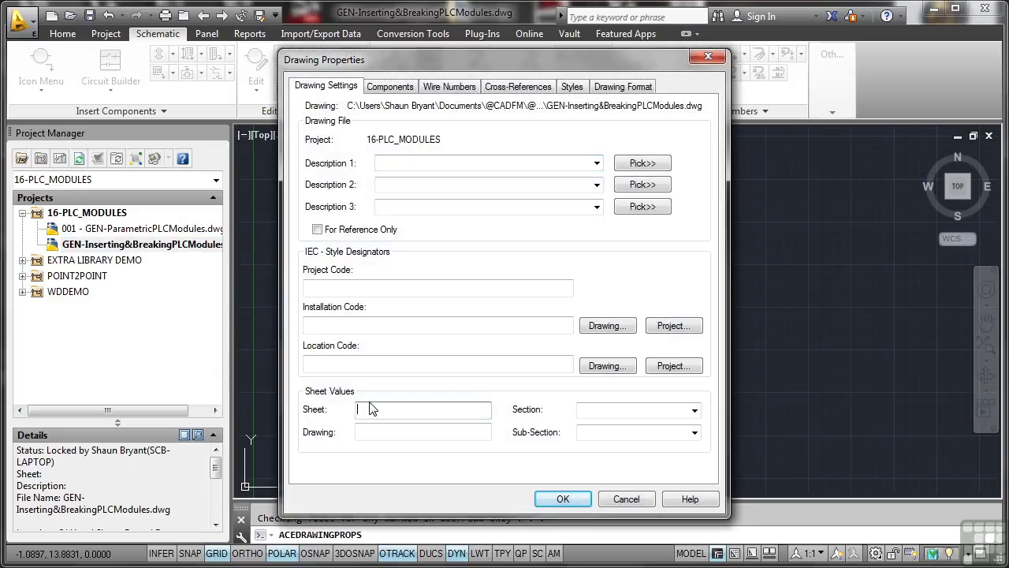
type("002")
key("Return")
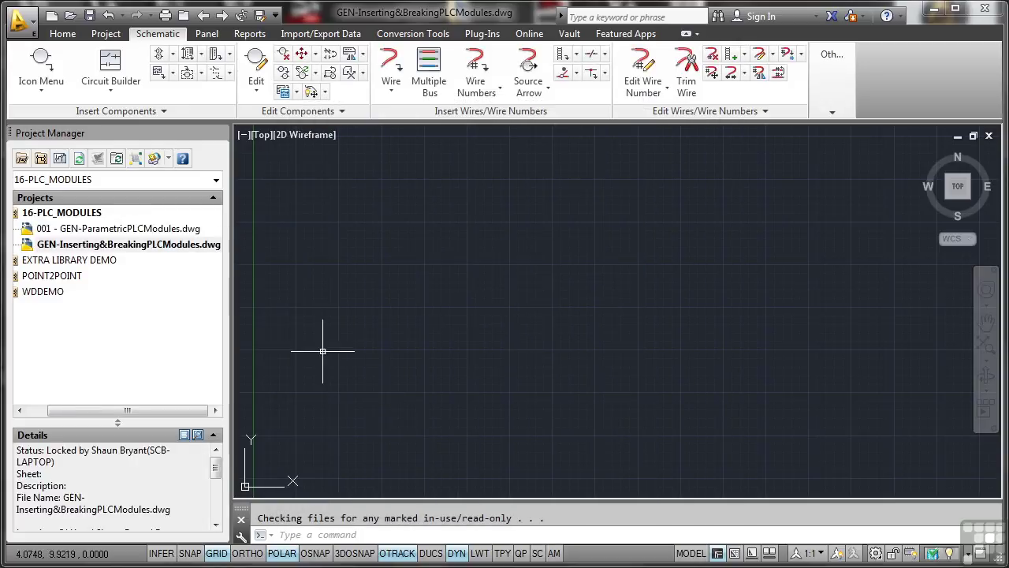
left_click(79, 160)
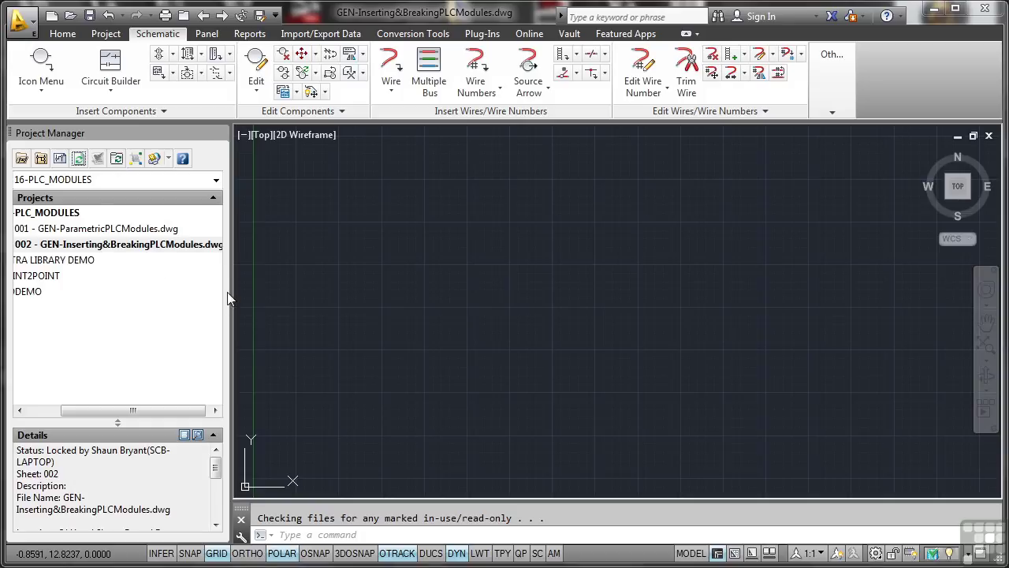
left_click_drag(229, 292, 286, 294)
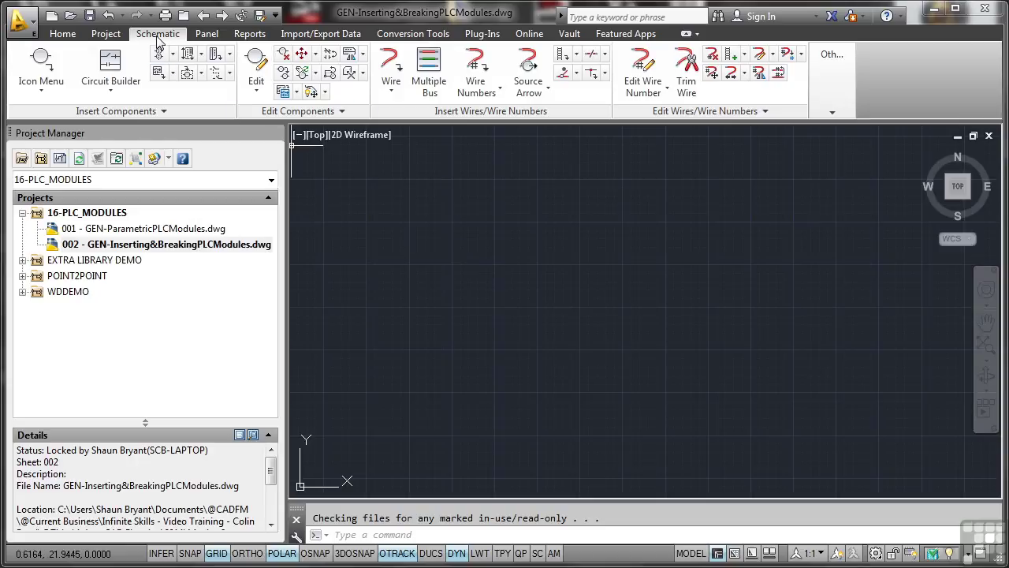
Step: Start a parametric PLC insert and collapse the Allen-Bradley 1734 family
left_click(201, 54)
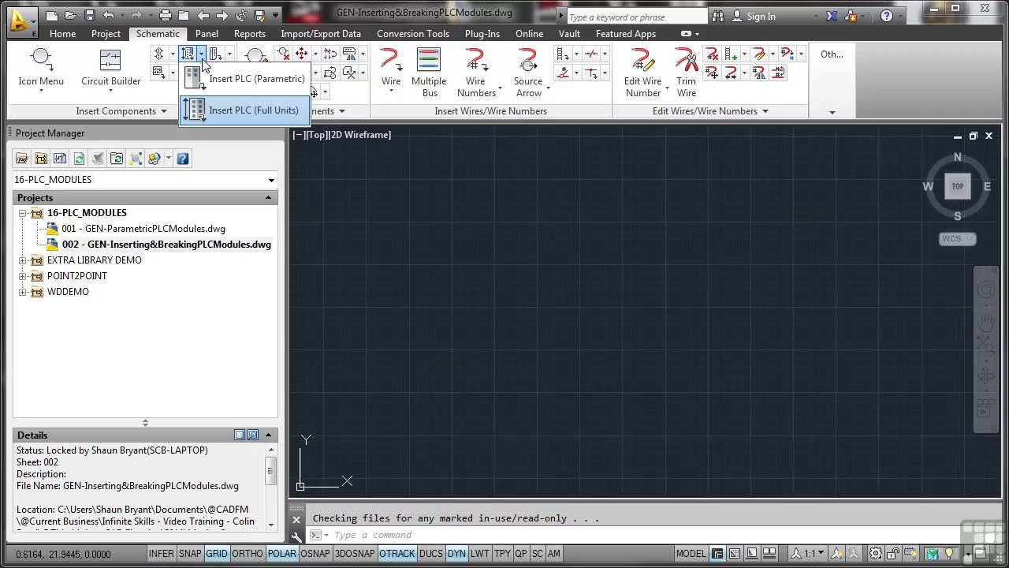
left_click(229, 78)
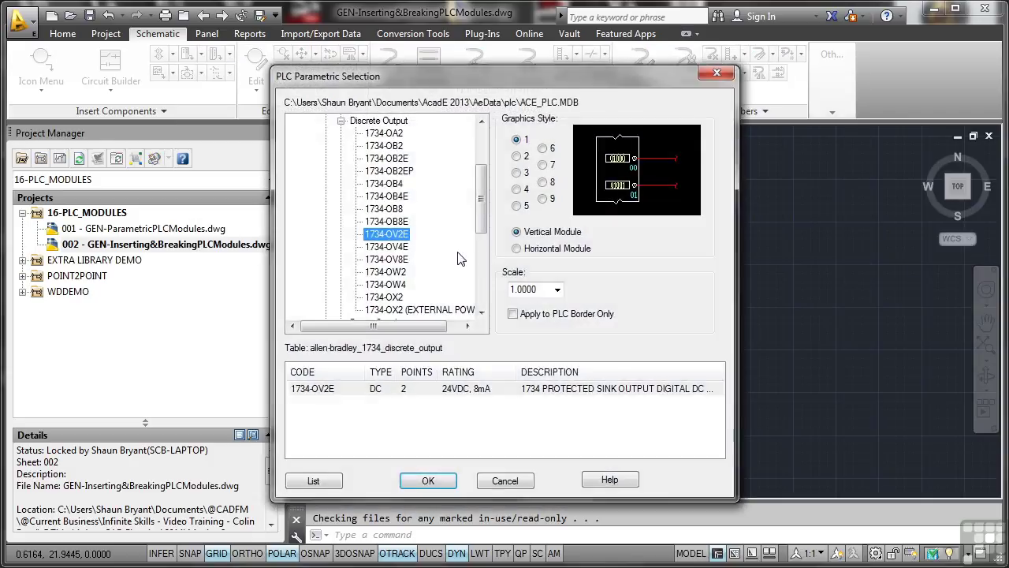
left_click_drag(482, 219, 483, 190)
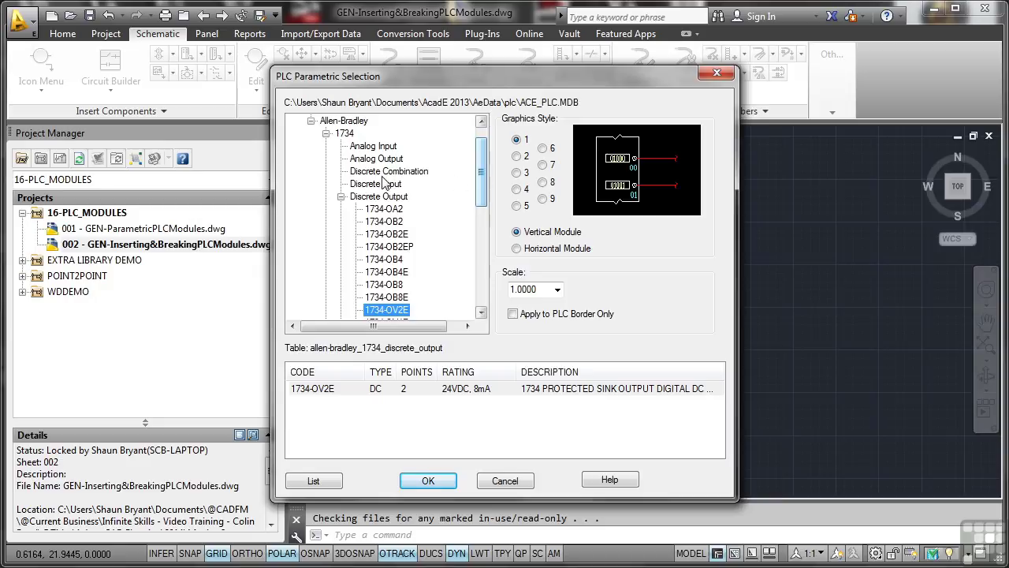
left_click(341, 196)
left_click(325, 135)
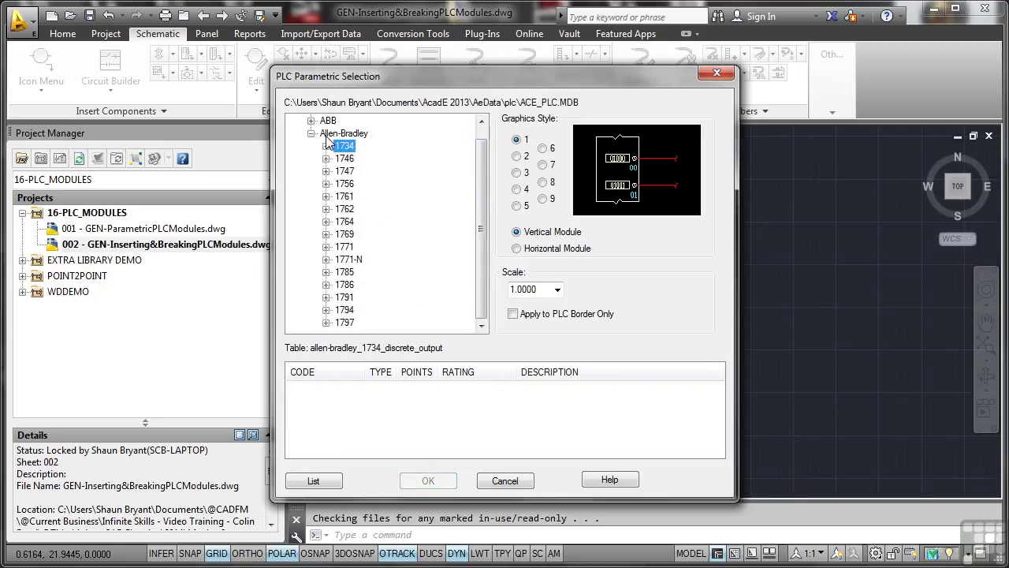
Step: Expand the 1769 Discrete Input modules and choose the 1769-IA16 16-point AC input
left_click(326, 234)
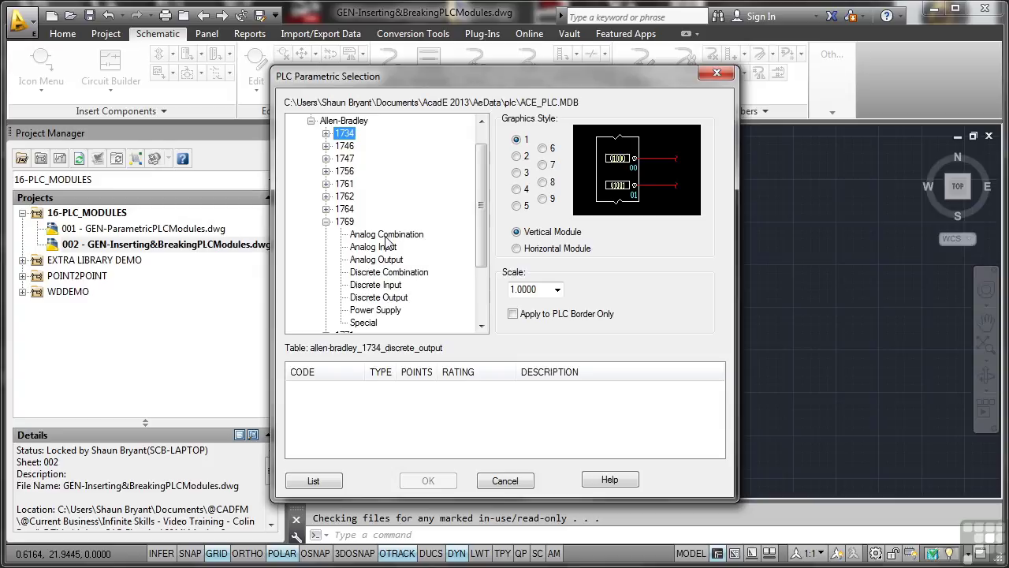
left_click(386, 235)
left_click(342, 234)
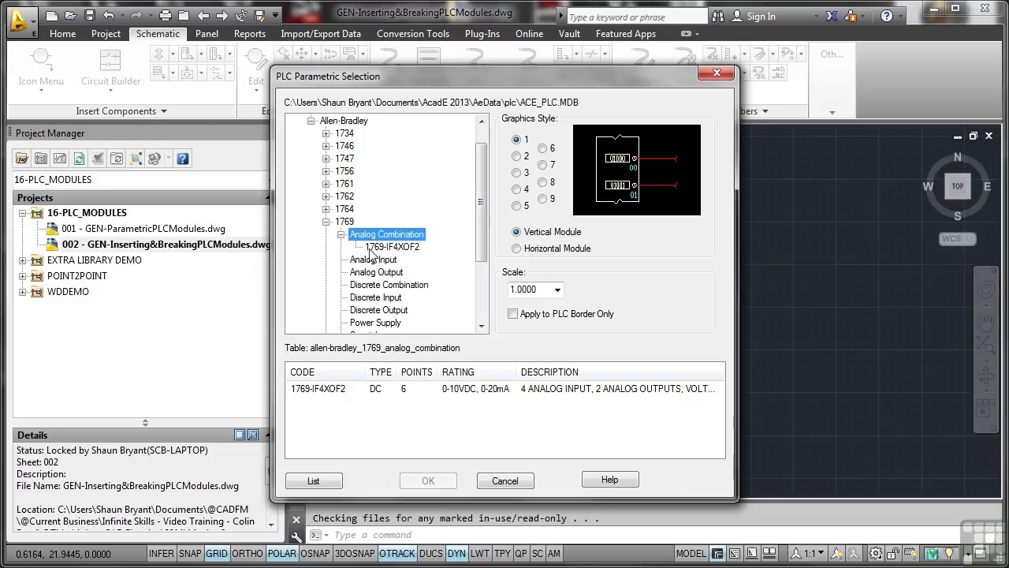
scroll(481, 235, "down", 1)
scroll(481, 235, "down", 2)
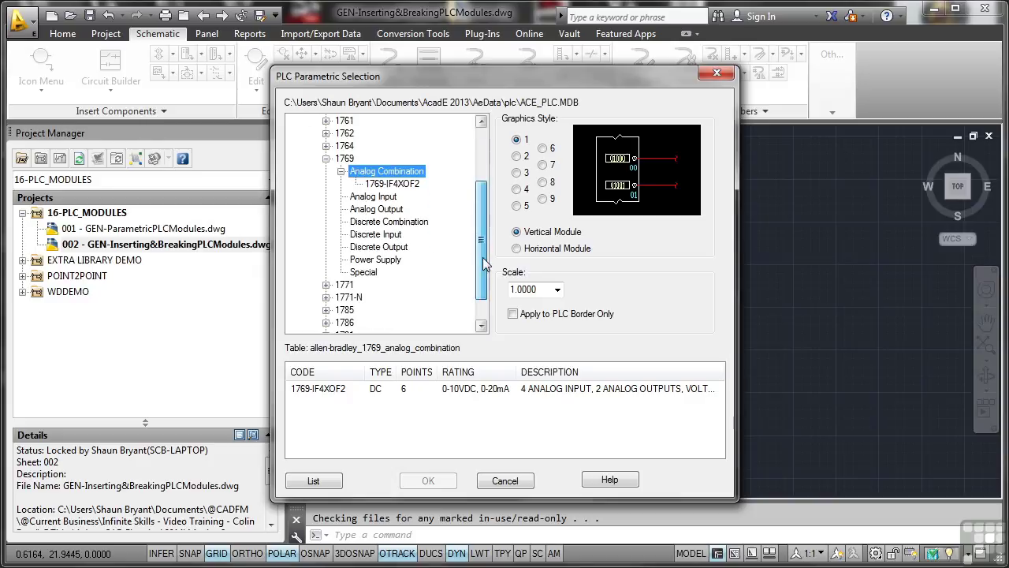
left_click(387, 240)
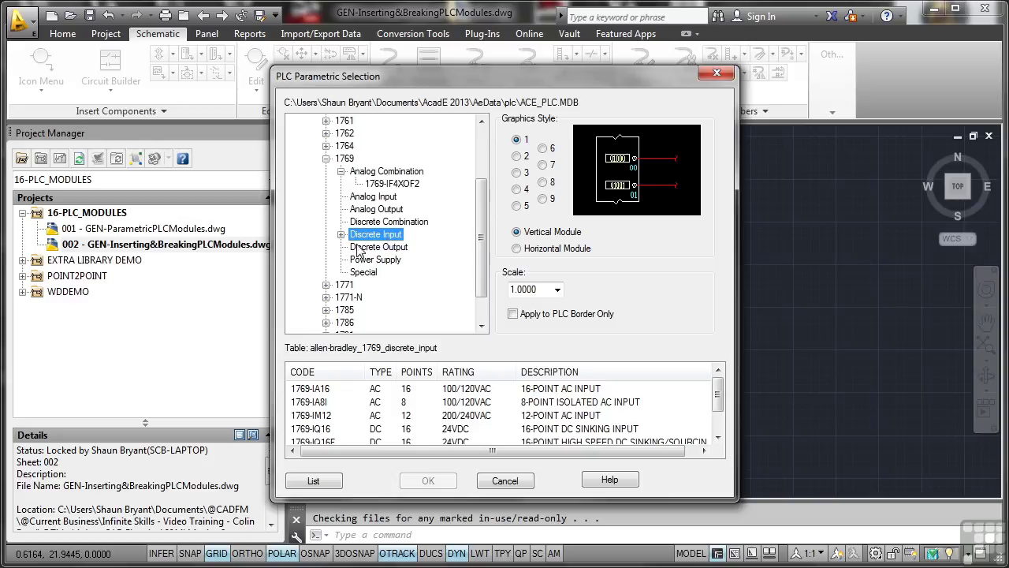
left_click(342, 236)
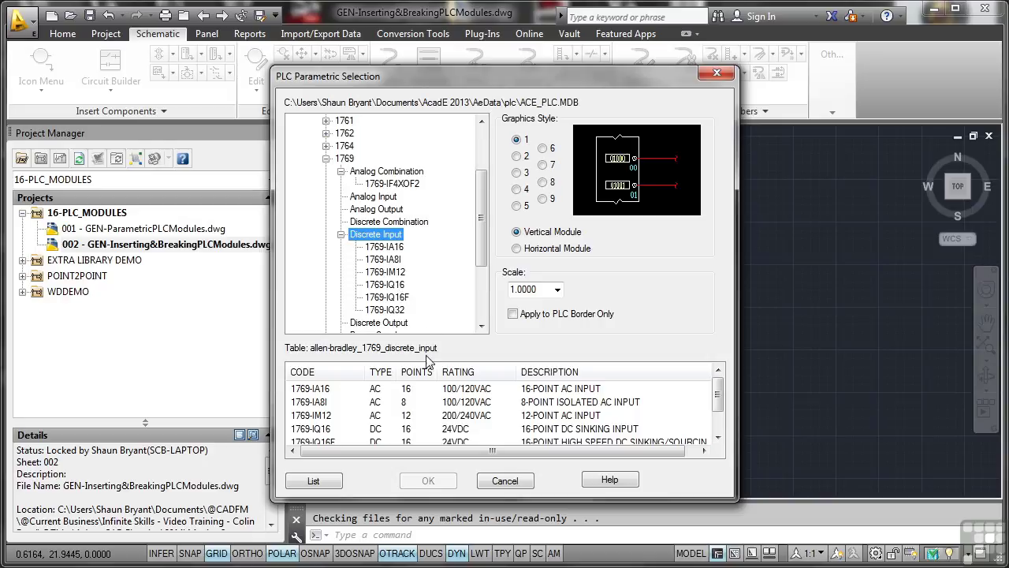
left_click(323, 389)
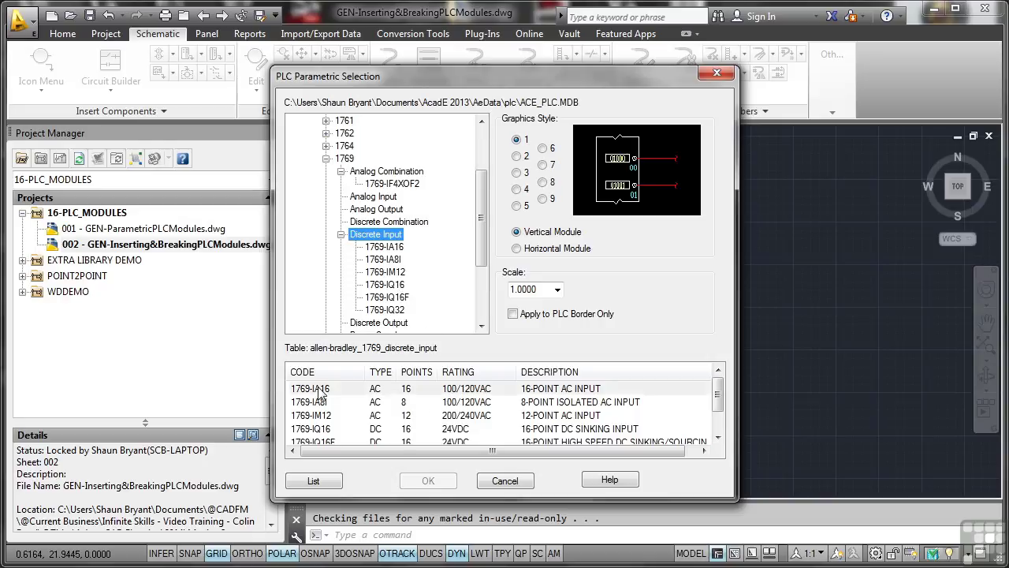
Step: Place the 1769-IA16 with graphics style 2 at scale 1.0 in the upper-left drawing area
left_click(516, 157)
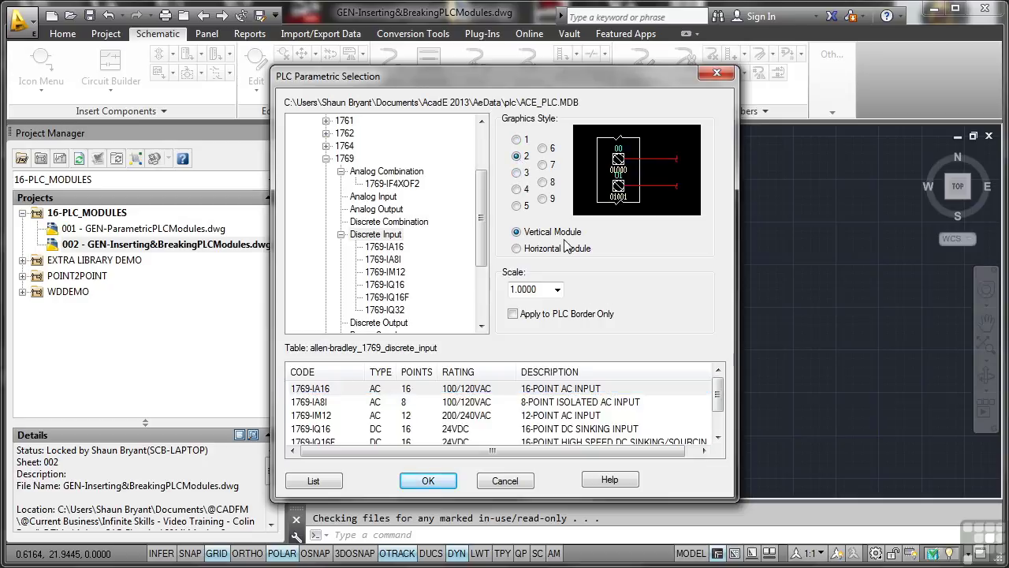
left_click(558, 289)
left_click(536, 301)
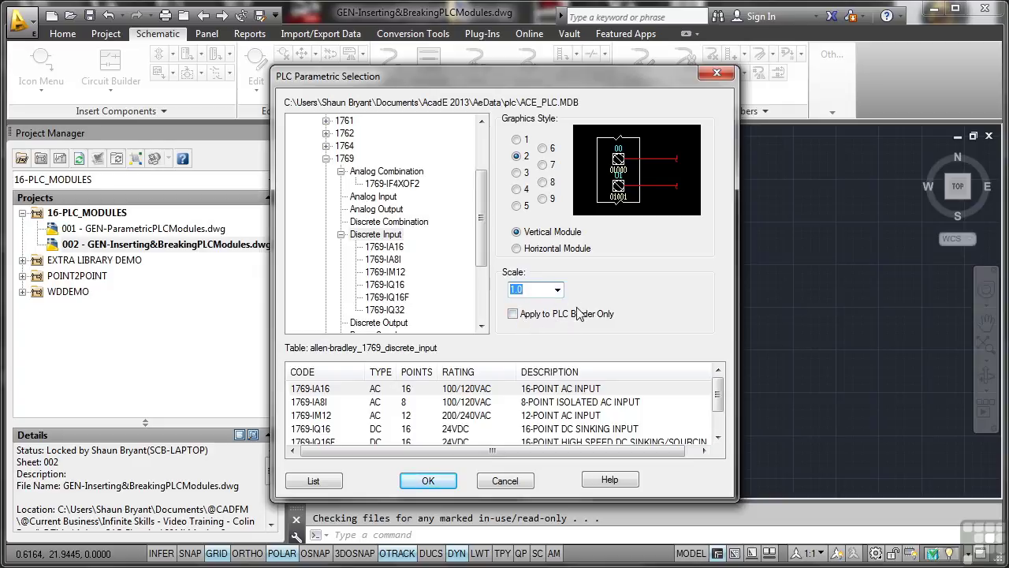
left_click(347, 390)
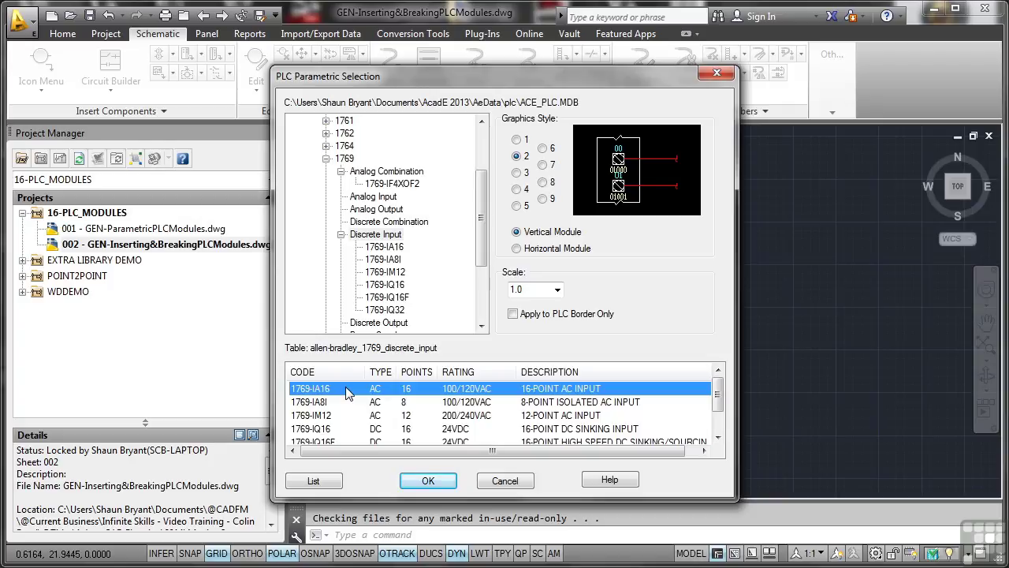
left_click(417, 481)
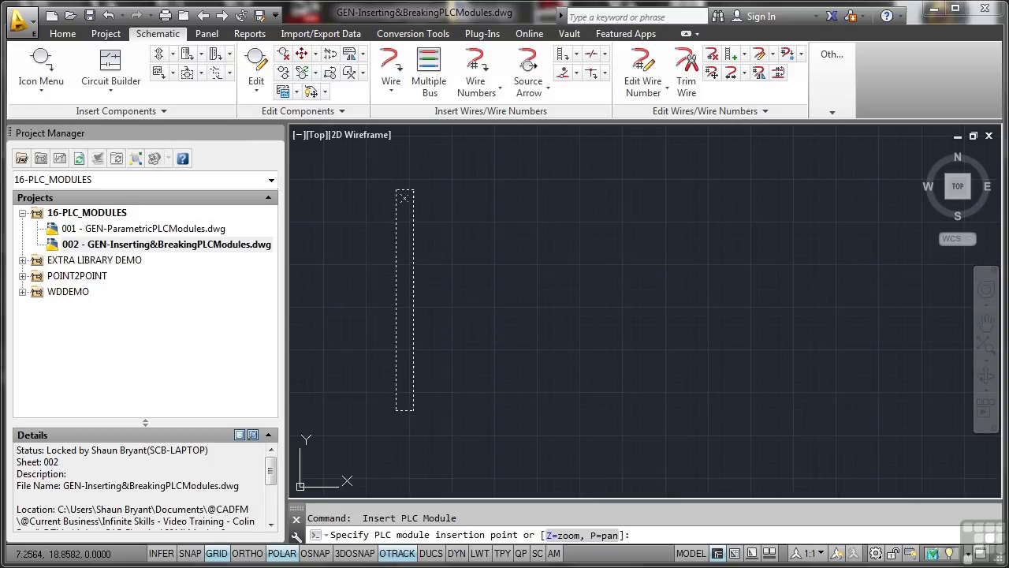
left_click(391, 190)
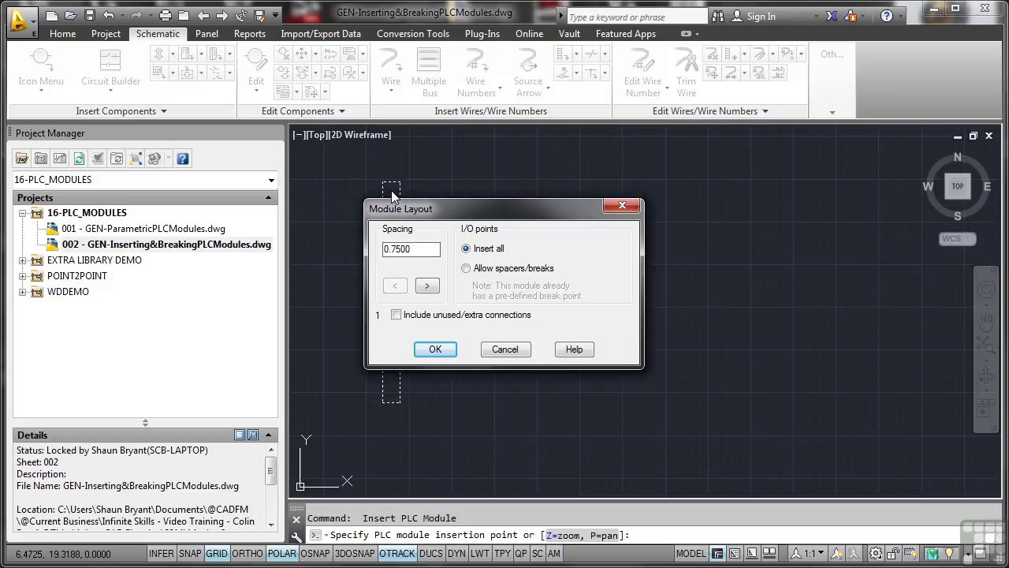
Step: Change the Module Layout spacing from 0.7500 to 1.0000 and accept the layout
double_click(420, 249)
type("1")
key("Return")
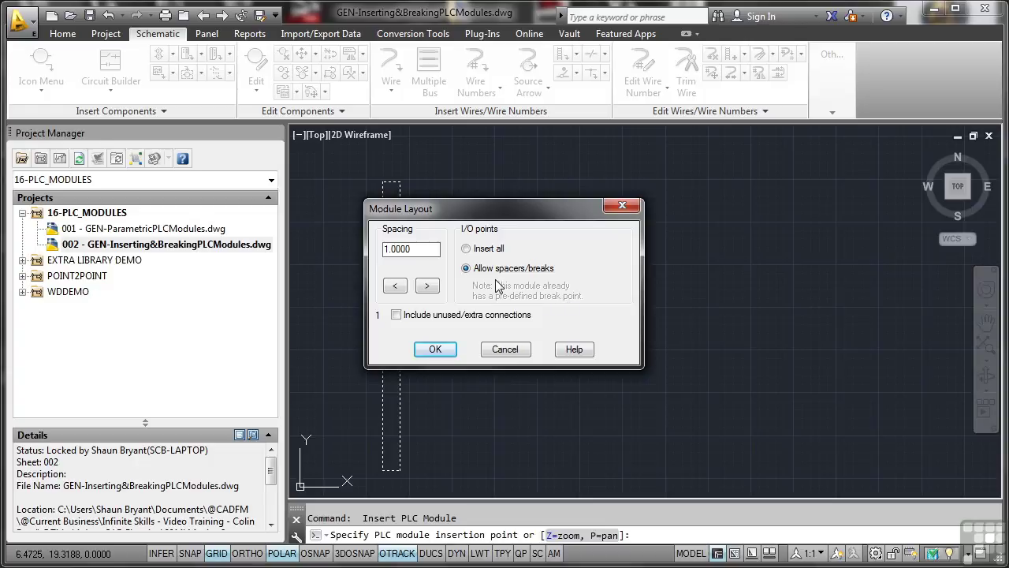
left_click(437, 348)
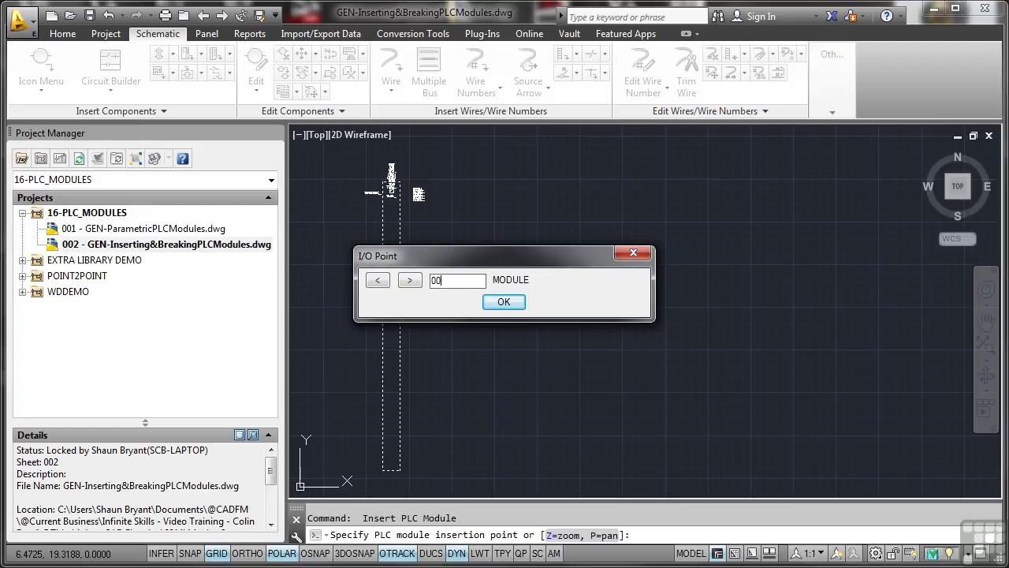
Step: Accept the starting I/O point and set the beginning address to I:001/00
left_click(493, 303)
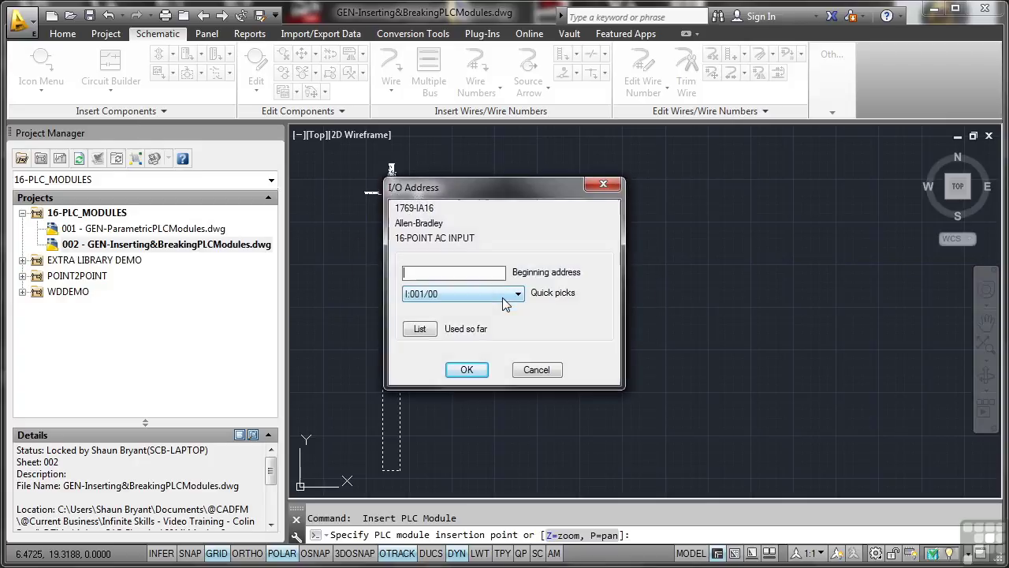
left_click(517, 295)
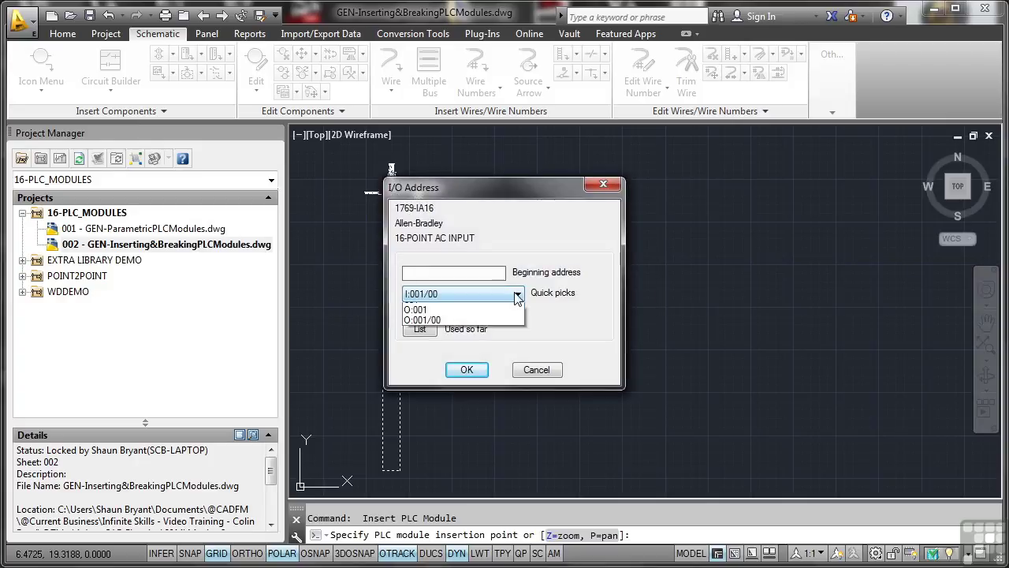
left_click(445, 309)
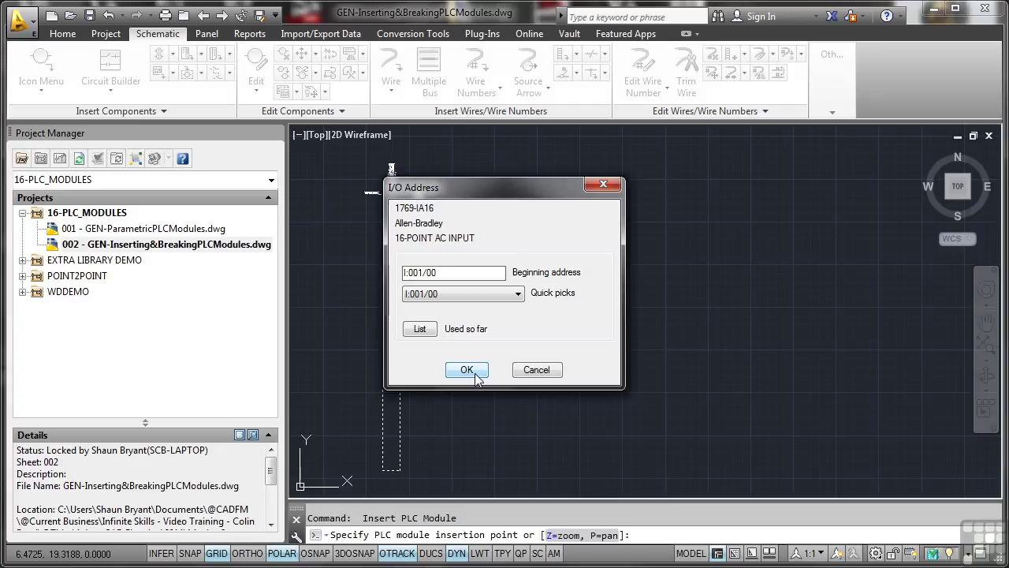
left_click(476, 374)
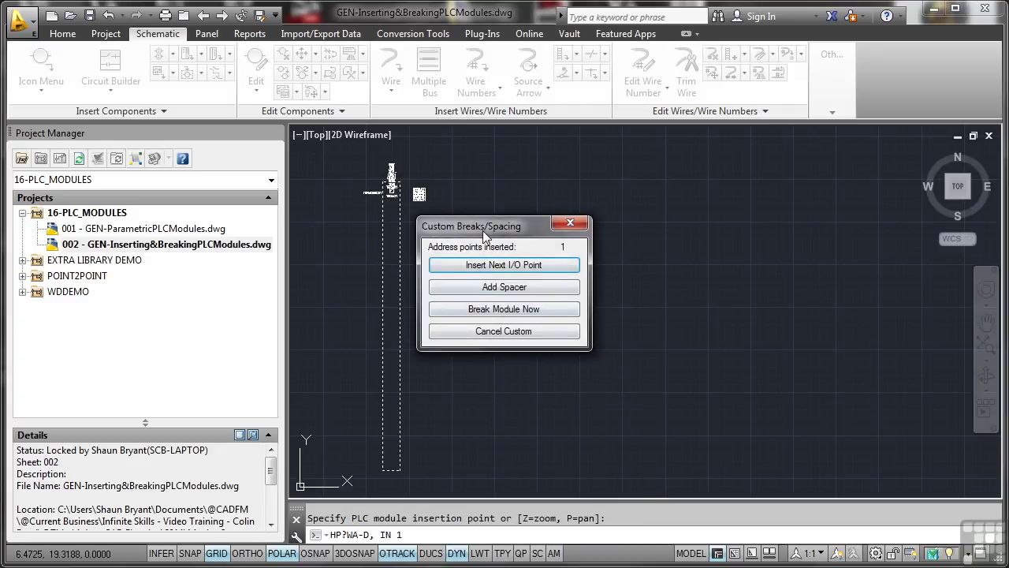
Step: Insert I/O points two through eight, adding a spacer after each of points two to seven
left_click_drag(482, 227, 536, 166)
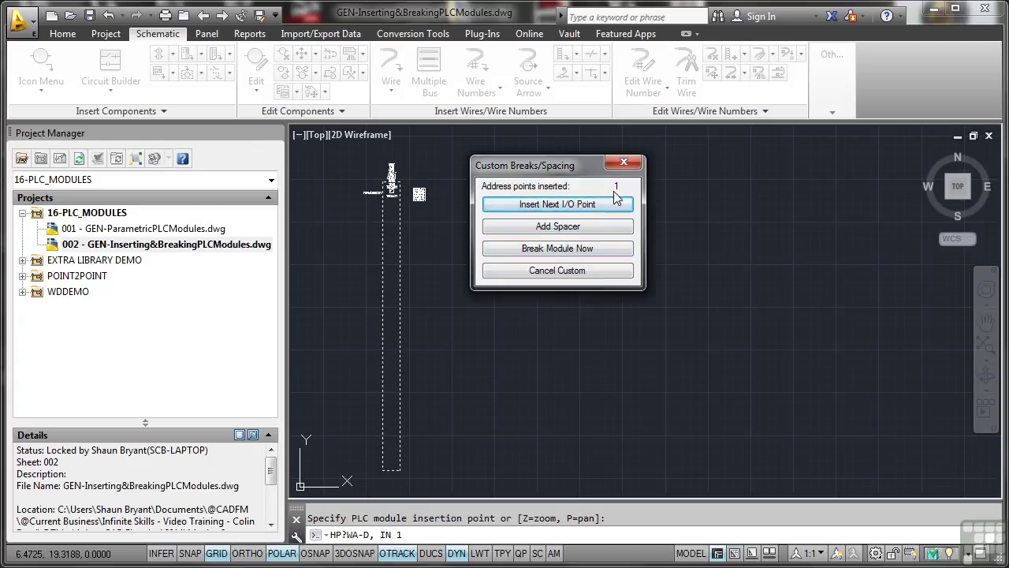
left_click(561, 207)
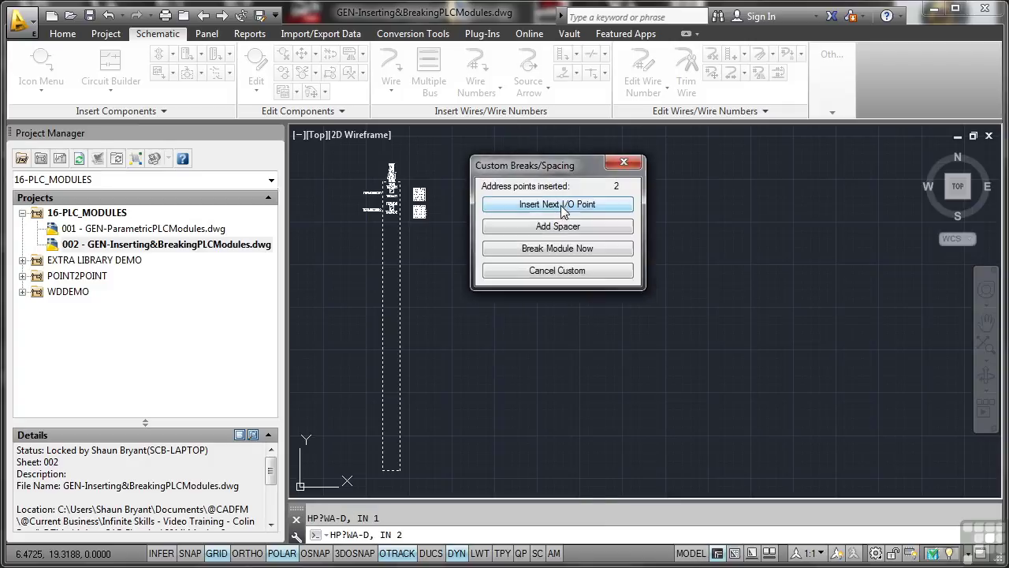
left_click(559, 226)
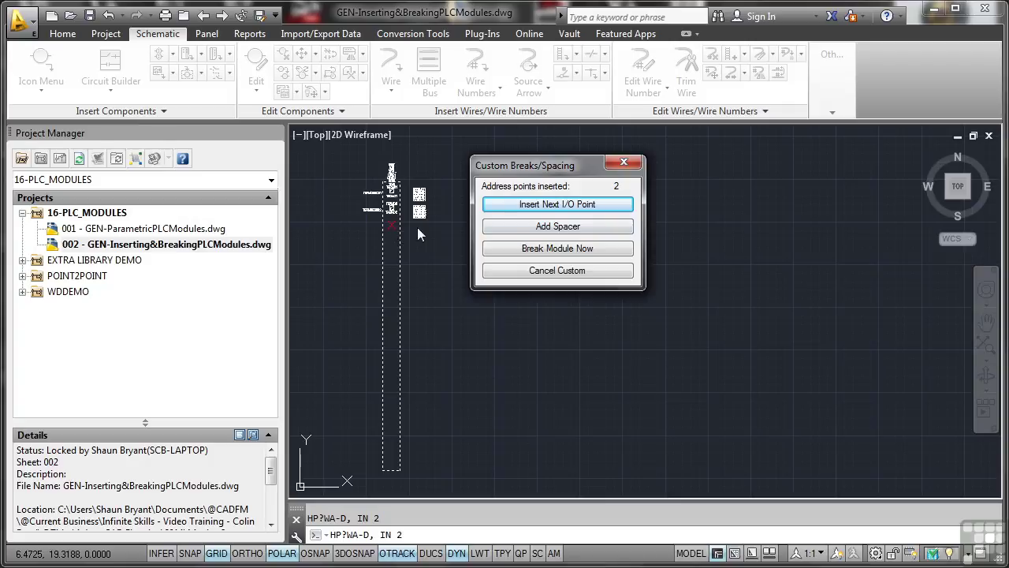
left_click(554, 205)
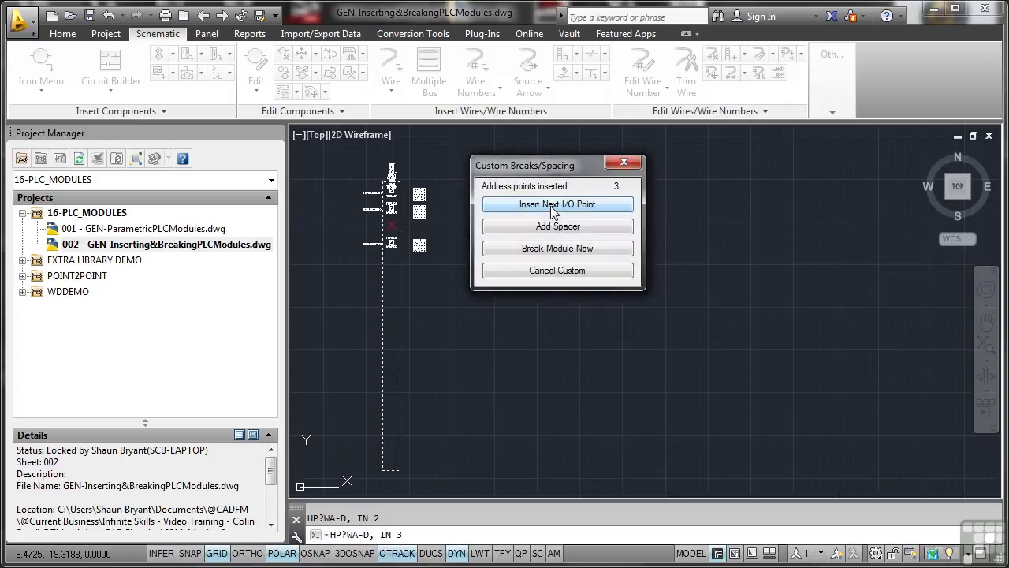
left_click(552, 227)
left_click(553, 207)
left_click(548, 227)
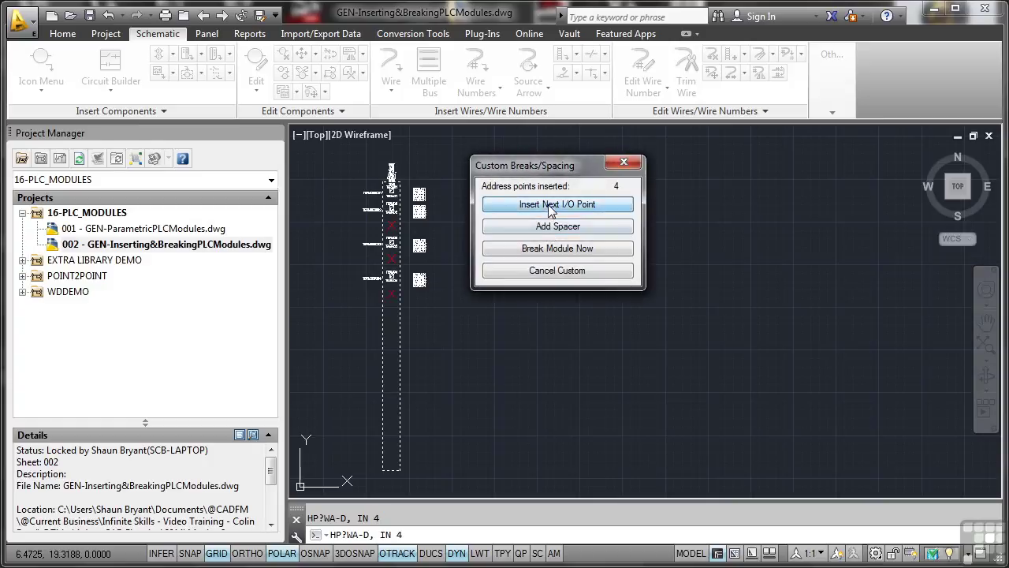
left_click(552, 206)
left_click(553, 228)
left_click(551, 206)
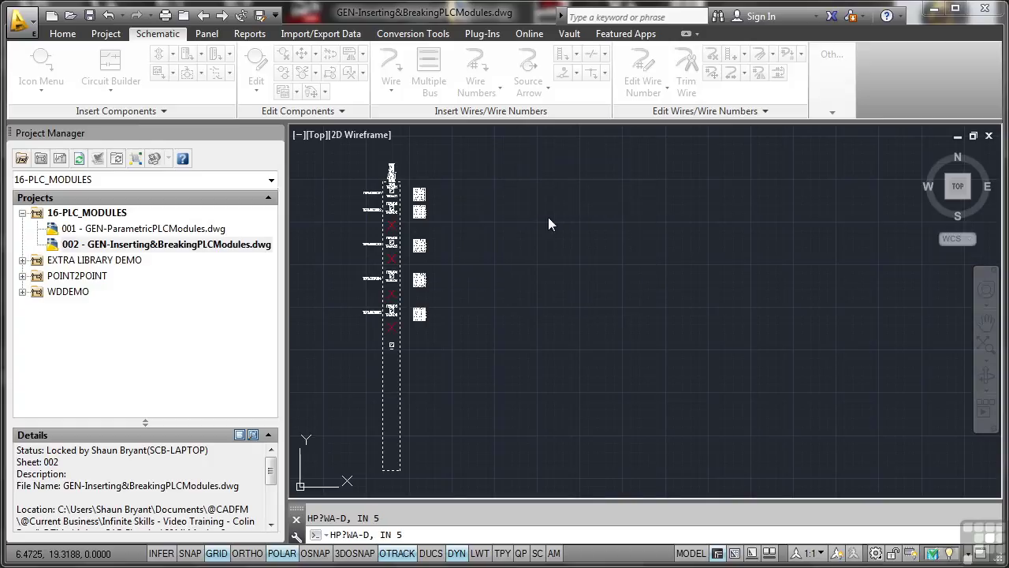
left_click(552, 226)
left_click(552, 207)
left_click(549, 227)
left_click(550, 206)
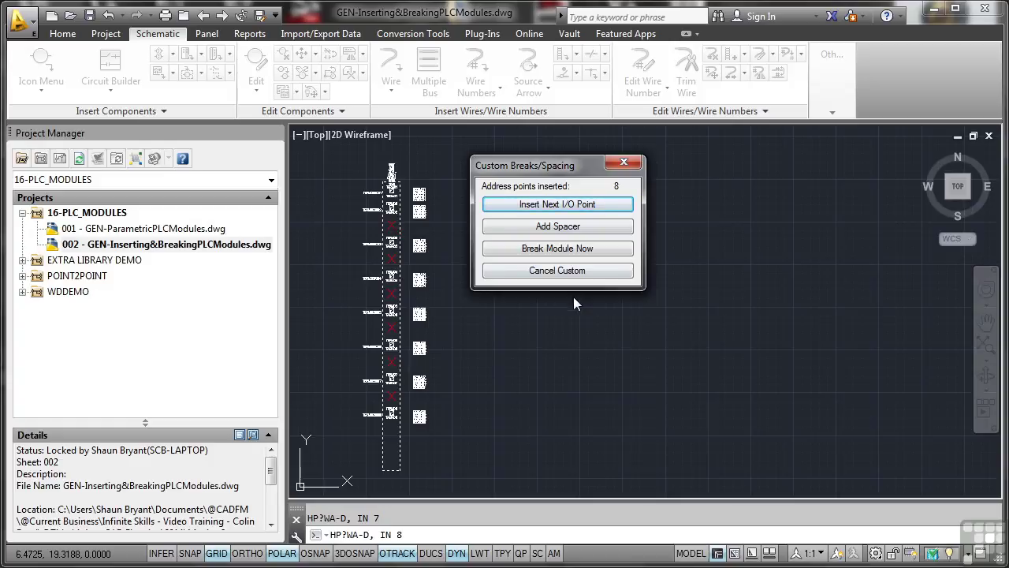
Step: Break after point eight and start a right-hand section with 1.0000 spacing and spacers/breaks allowed
left_click(566, 246)
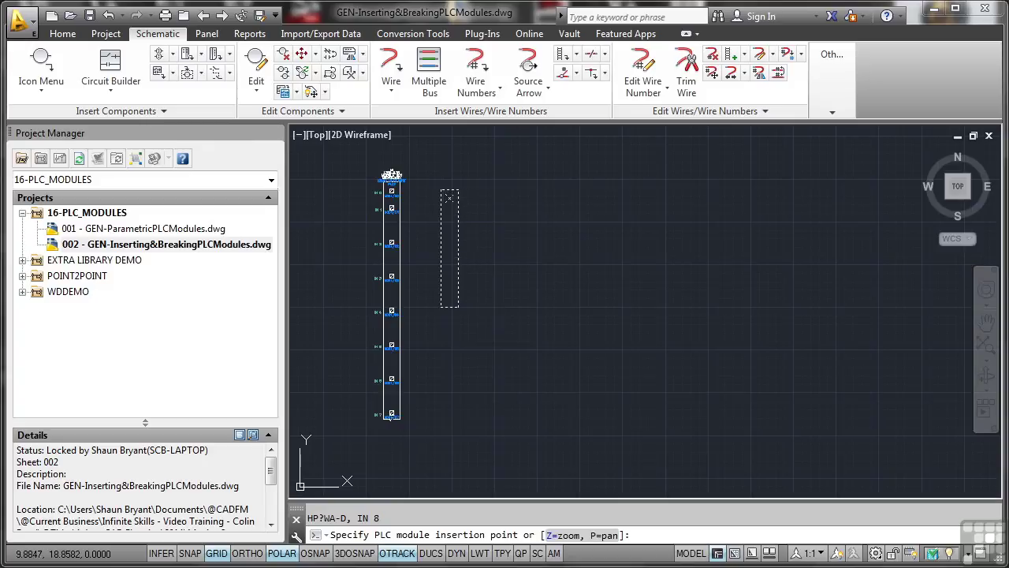
left_click(448, 192)
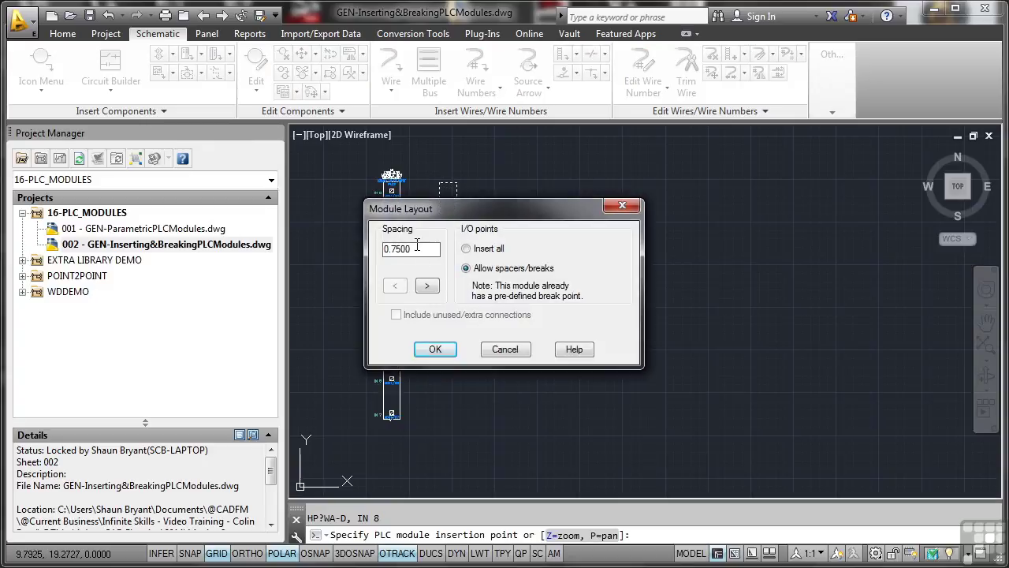
double_click(417, 247)
type("1")
left_click(466, 268)
left_click(435, 349)
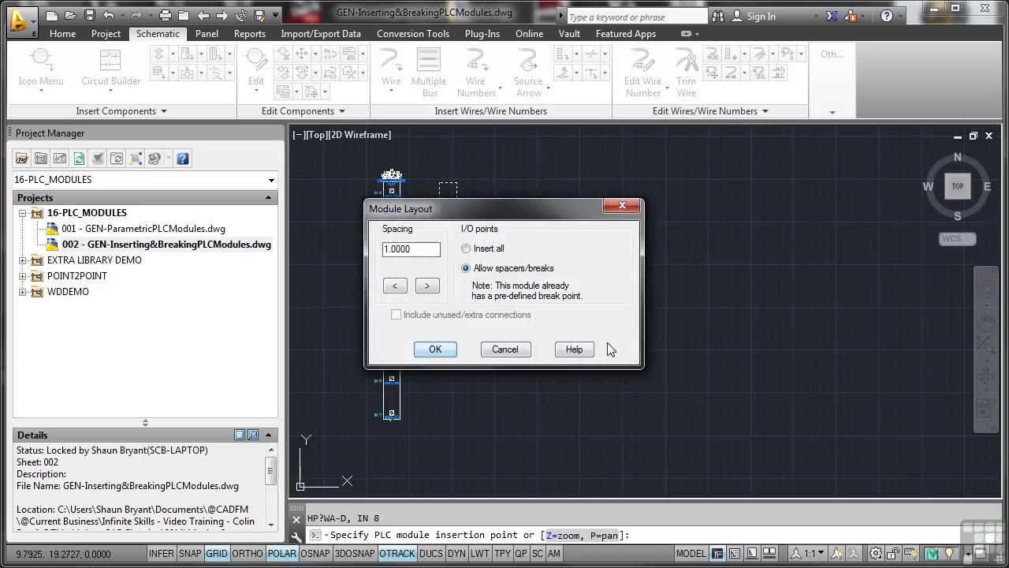
left_click(450, 350)
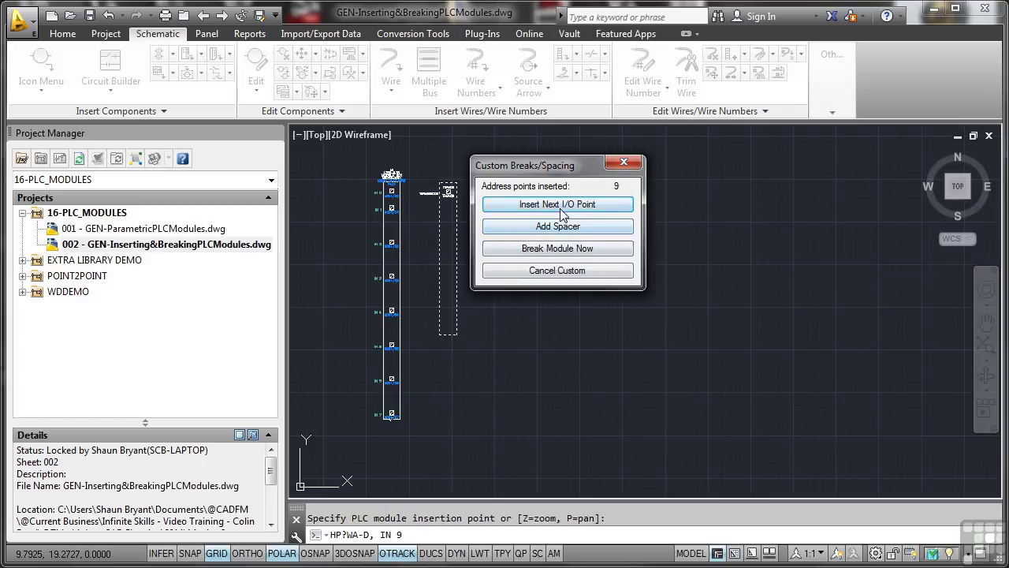
Step: Insert I/O points ten through sixteen with spacers after points 13, 15 and 16, then finish
left_click(560, 207)
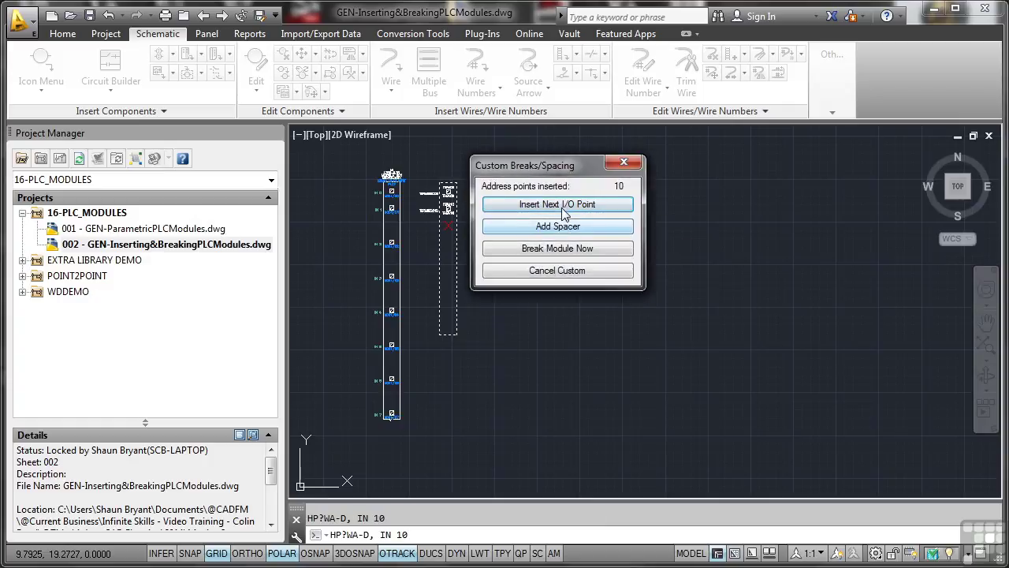
left_click(561, 206)
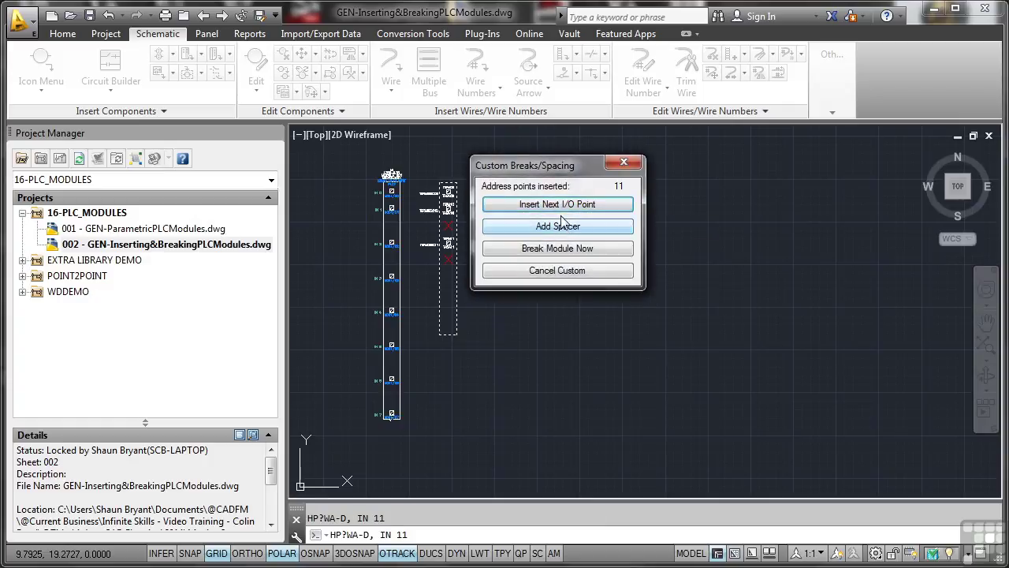
left_click(563, 207)
left_click(559, 208)
left_click(563, 229)
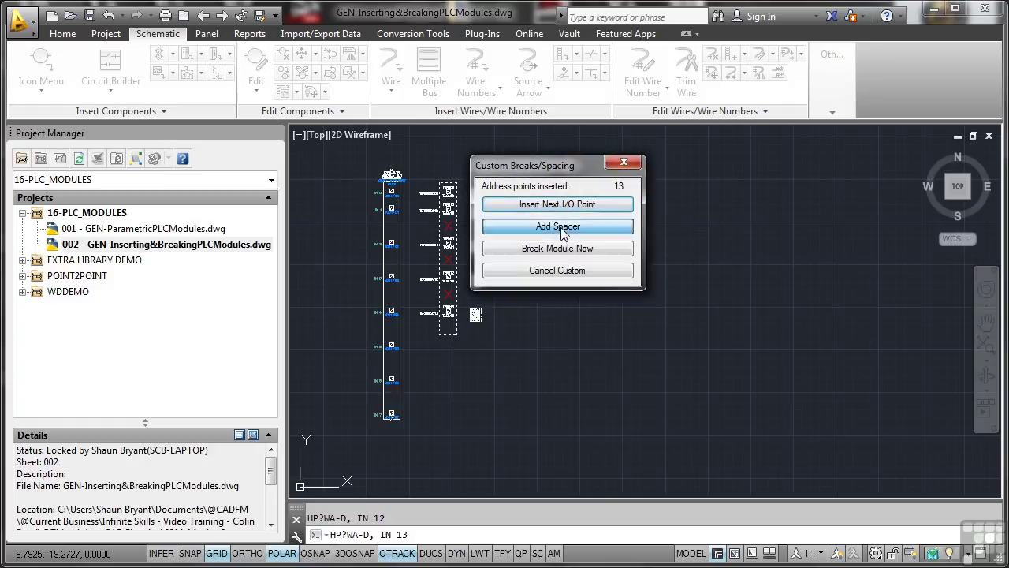
left_click(564, 206)
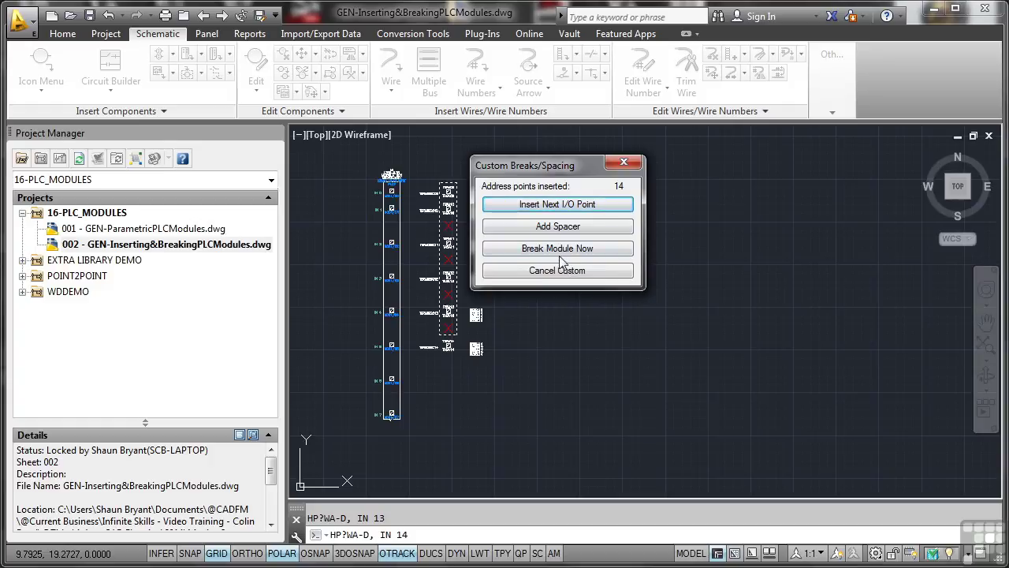
left_click(564, 204)
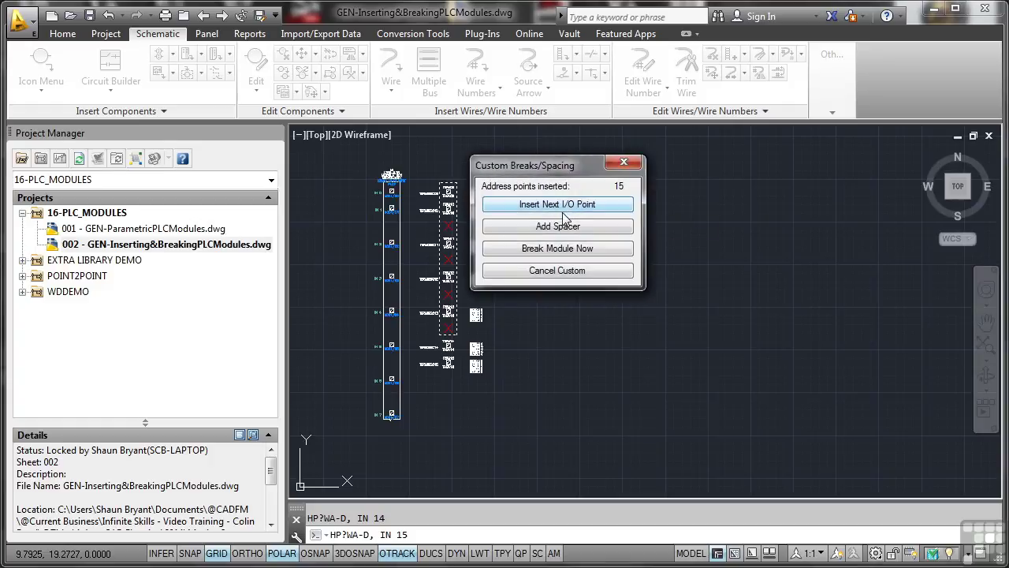
left_click(561, 227)
left_click(566, 204)
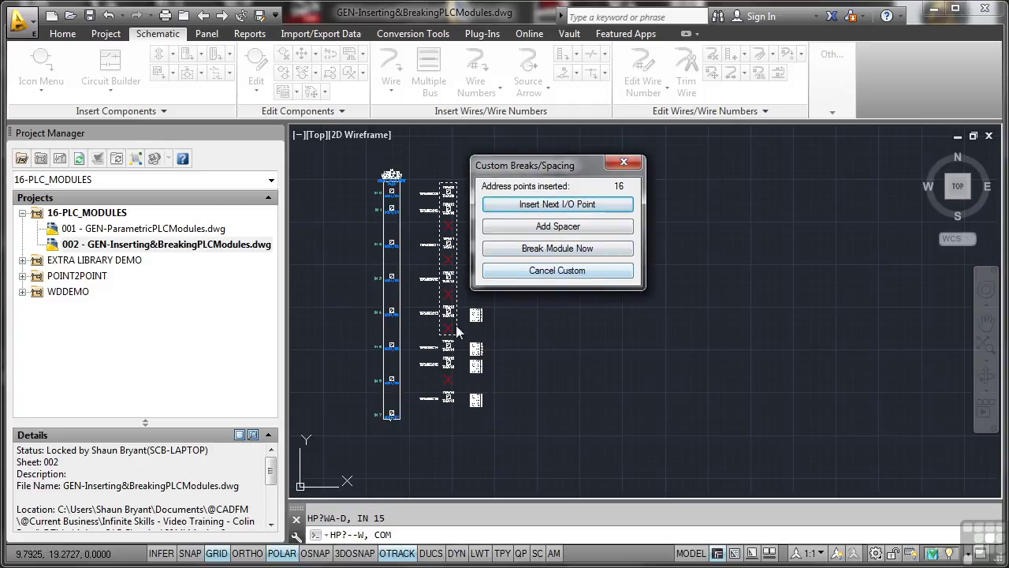
left_click(561, 229)
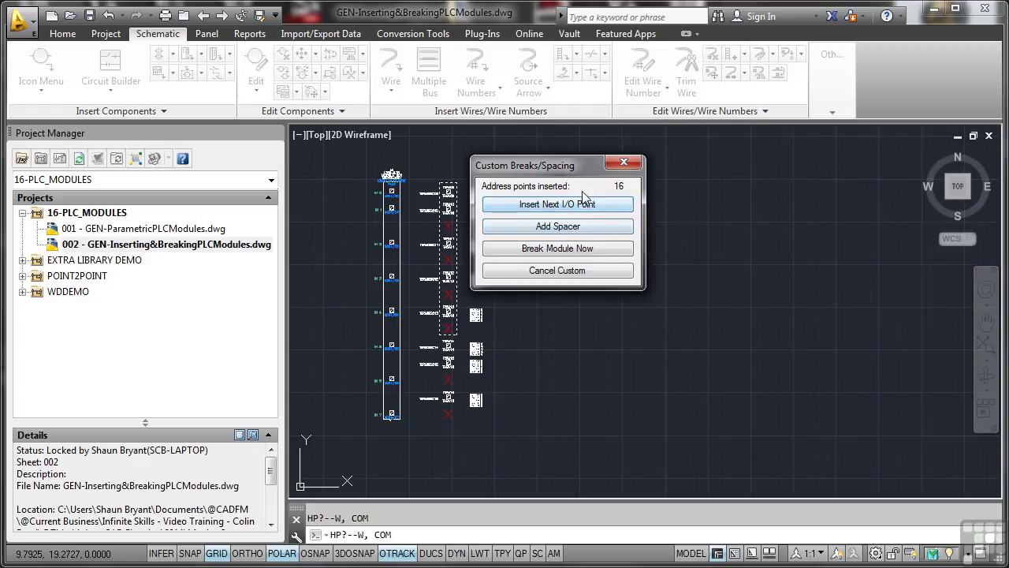
left_click(573, 204)
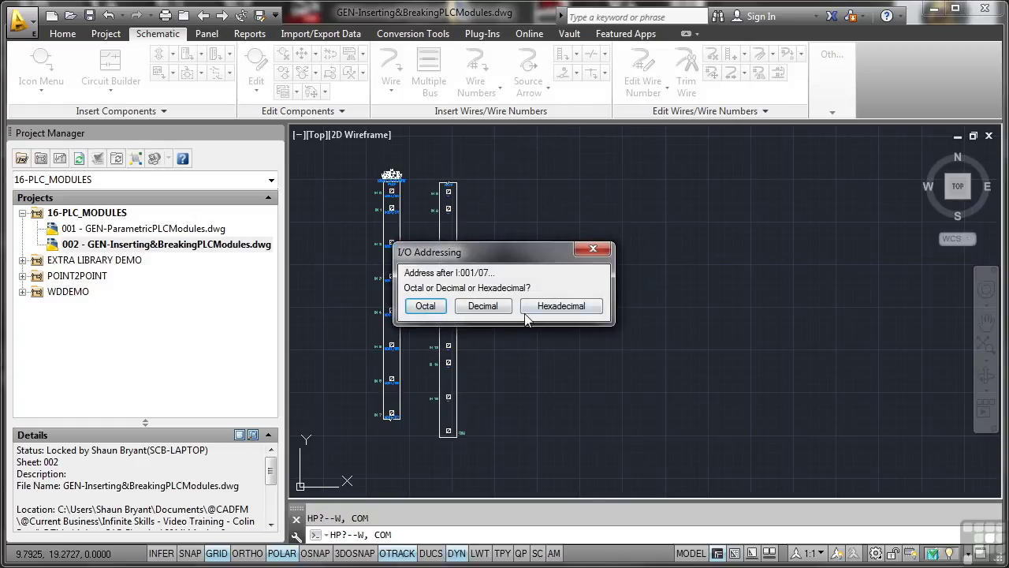
Step: Choose Decimal numbering for the addresses continuing after I:001/07
left_click(484, 304)
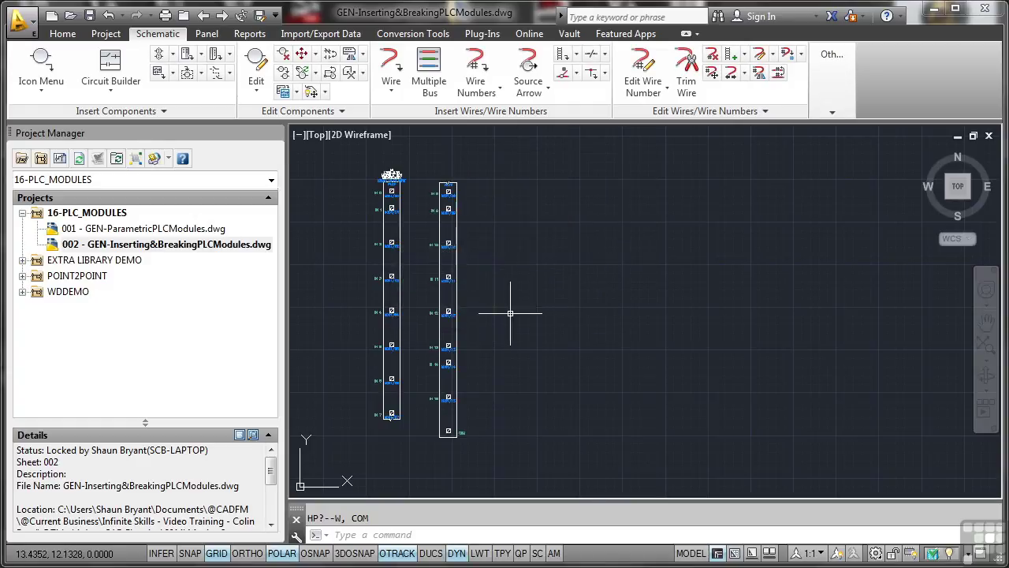